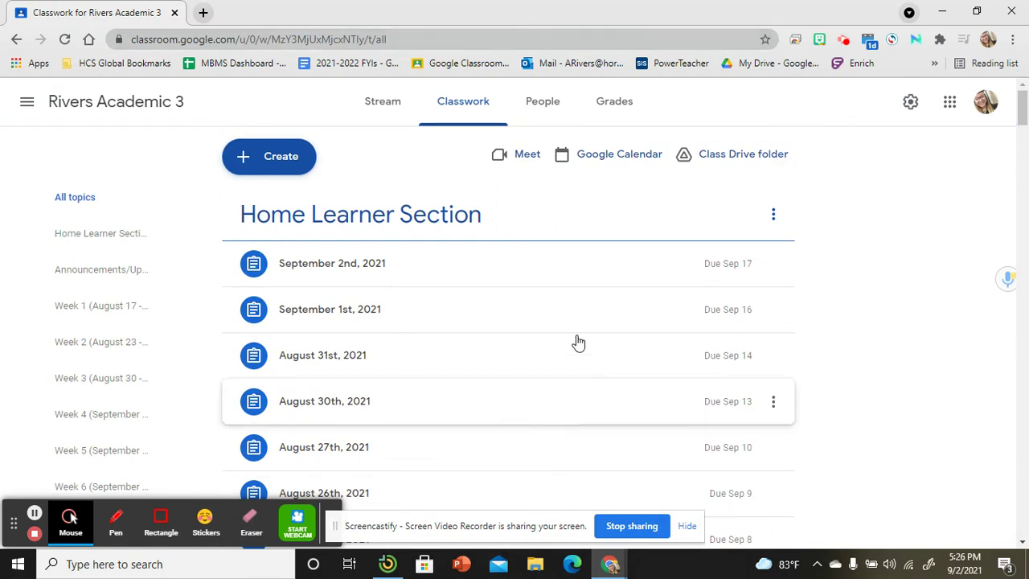
Scroll down to Announcements and expand the Quindew Sign Up post to reveal its Student Sign Up link
{"action": "scroll", "coordinate": [556, 386], "scroll_direction": "down", "scroll_amount": 5}
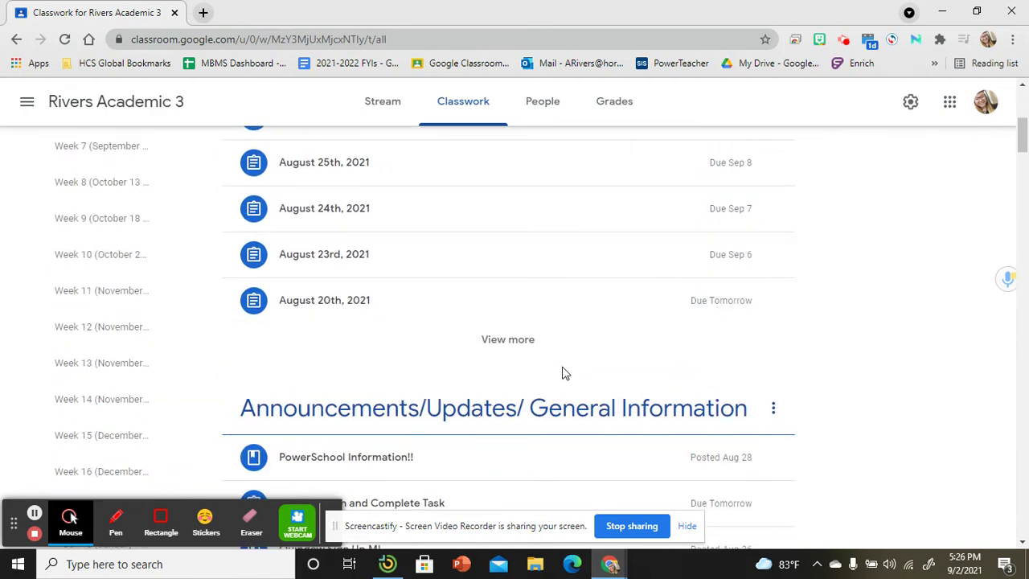
{"action": "scroll", "coordinate": [565, 374], "scroll_direction": "down", "scroll_amount": 2}
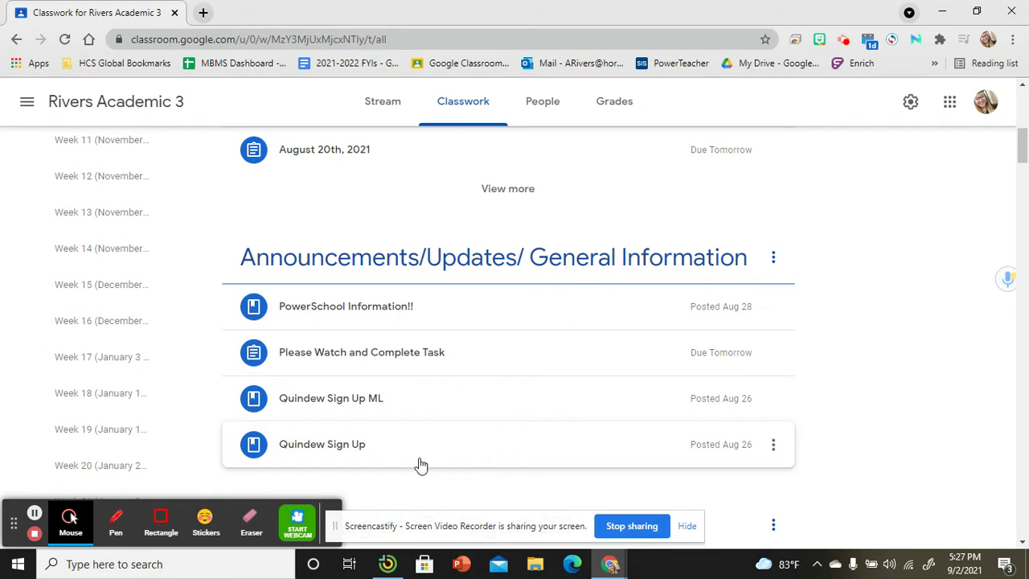
{"action": "left_click", "coordinate": [460, 452]}
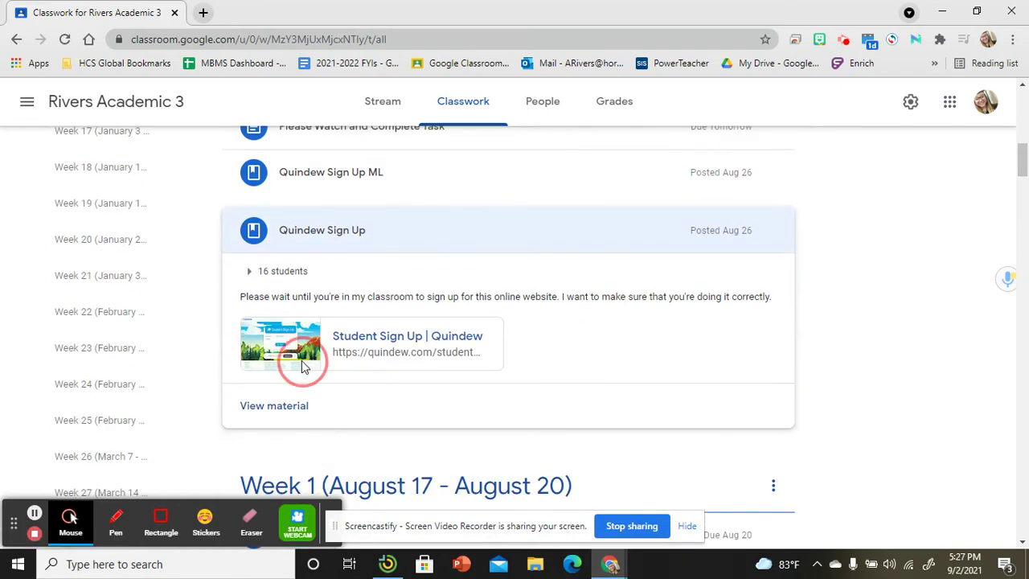
Follow the Quindew student sign-up link, enter the student ID, and submit it
{"action": "left_click", "coordinate": [301, 361]}
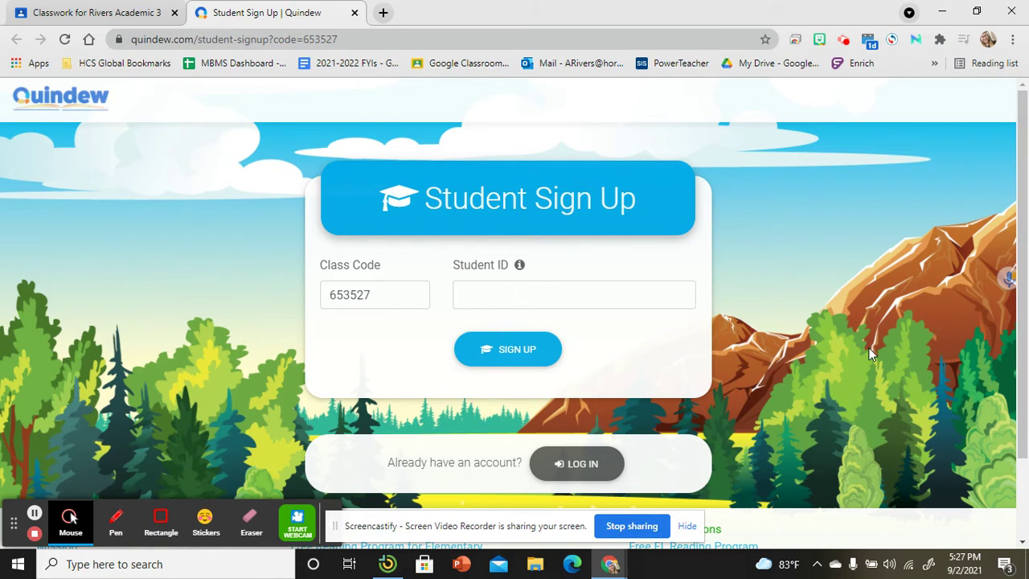
{"action": "left_click", "coordinate": [544, 306]}
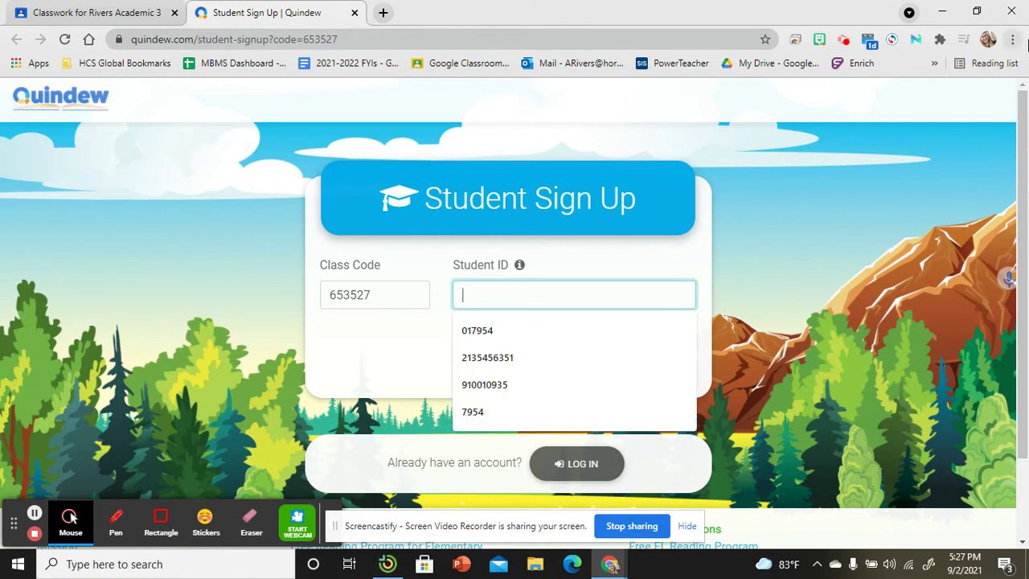
{"action": "type", "text": "975790"}
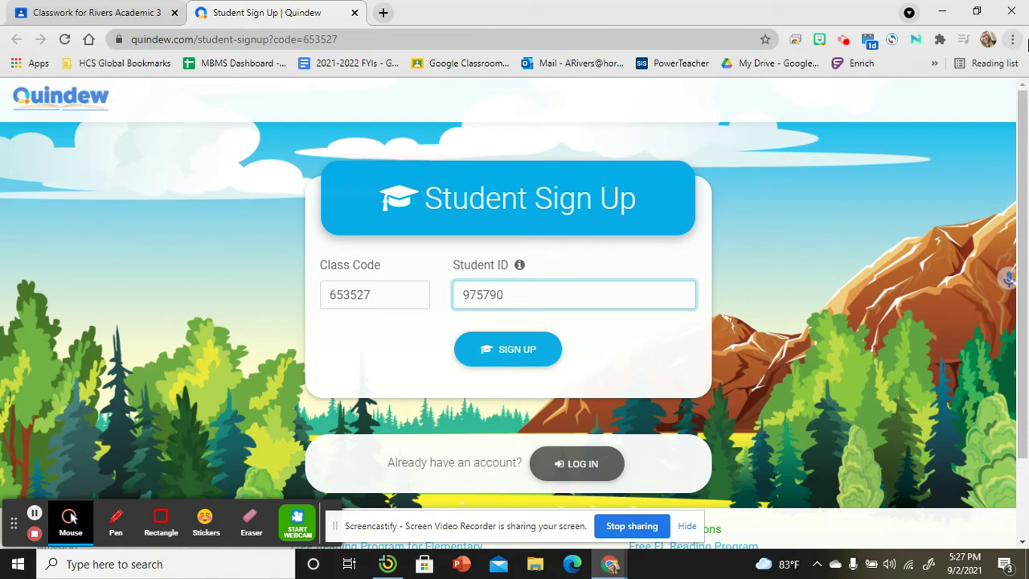
{"action": "left_click", "coordinate": [517, 351]}
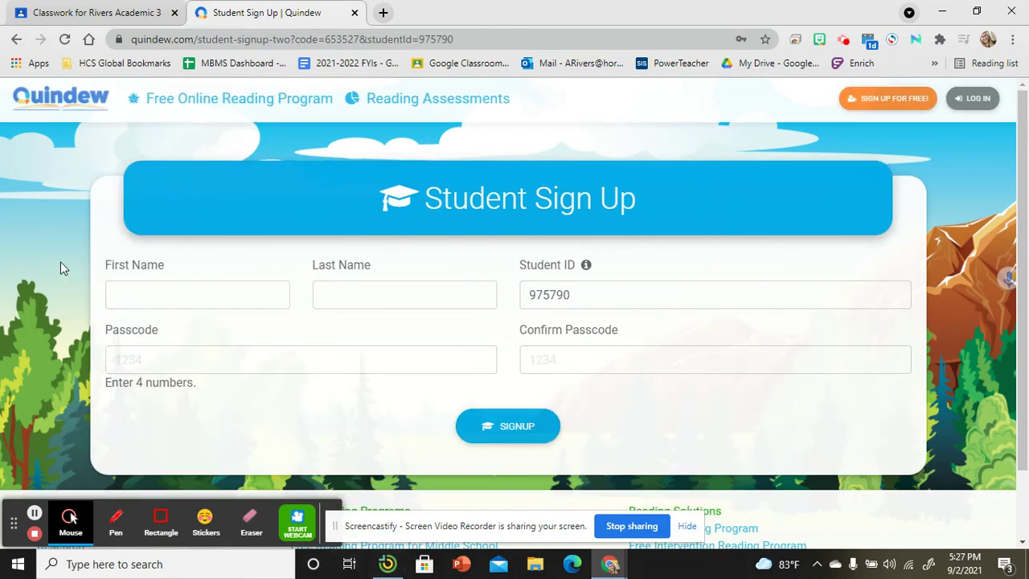
Enter the student's first and last name, fixing a typo in the last name
{"action": "left_click", "coordinate": [162, 272]}
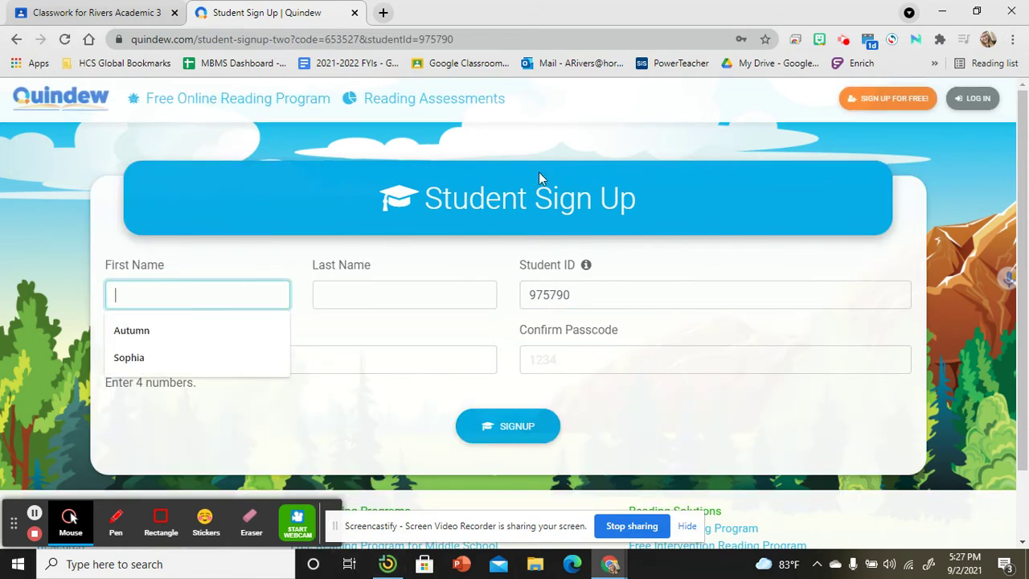
{"action": "key", "text": "Tab"}
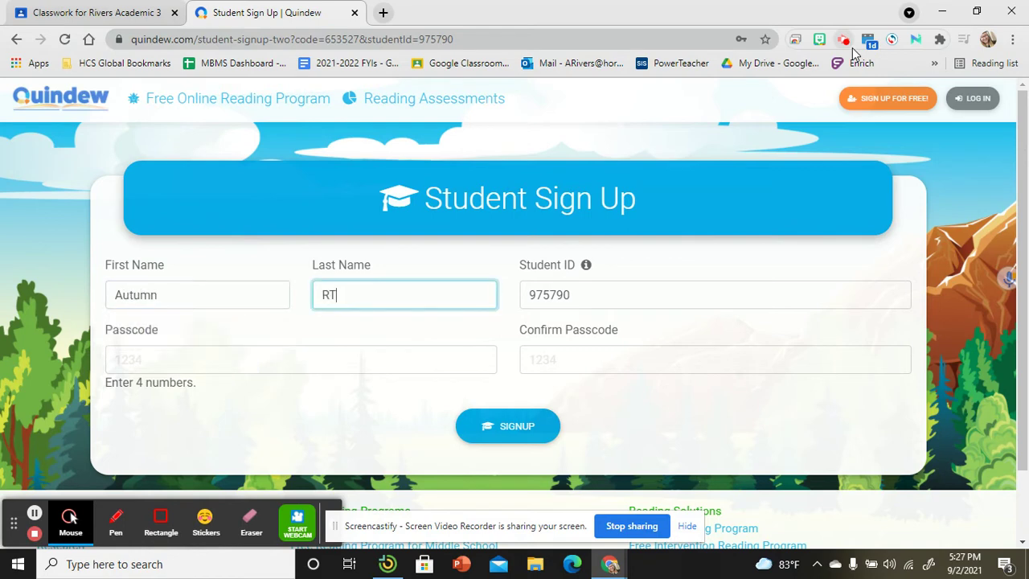
{"action": "key", "text": "Tab"}
{"action": "key", "text": "Tab"}
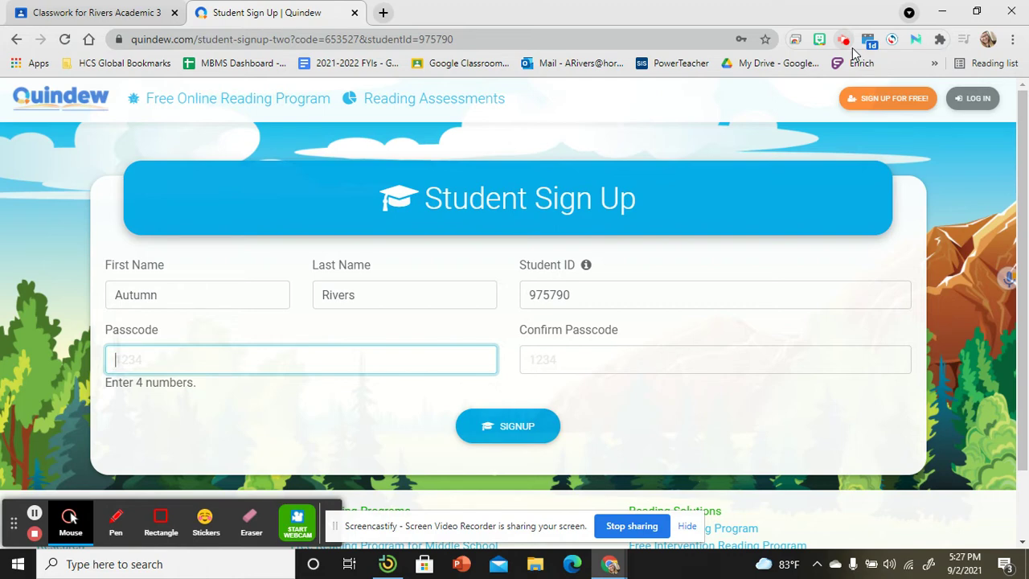
Enter the passcode in both passcode fields and submit the sign-up form
{"action": "left_click_drag", "start_coordinate": [530, 296], "coordinate": [559, 296]}
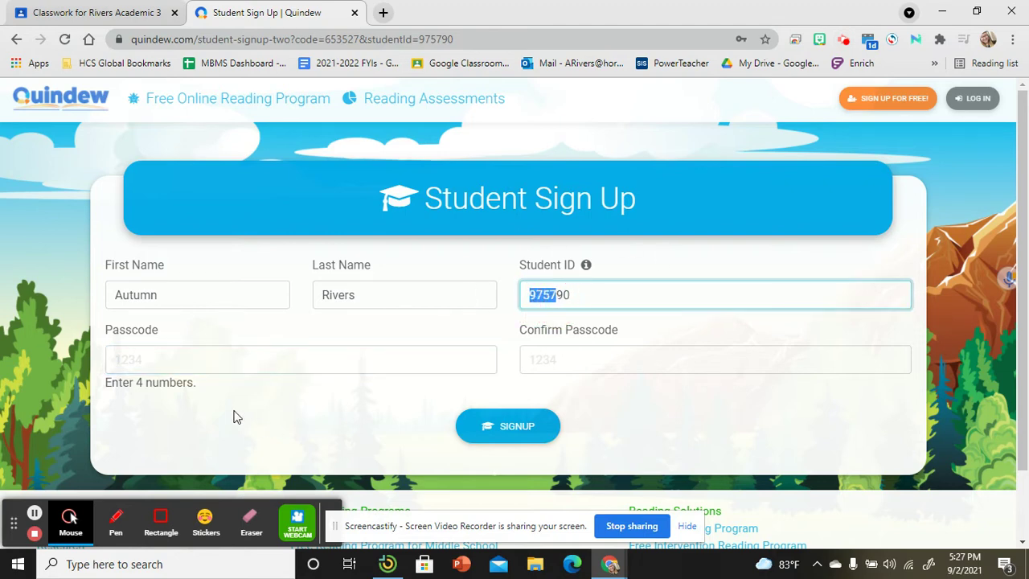
{"action": "left_click", "coordinate": [425, 358]}
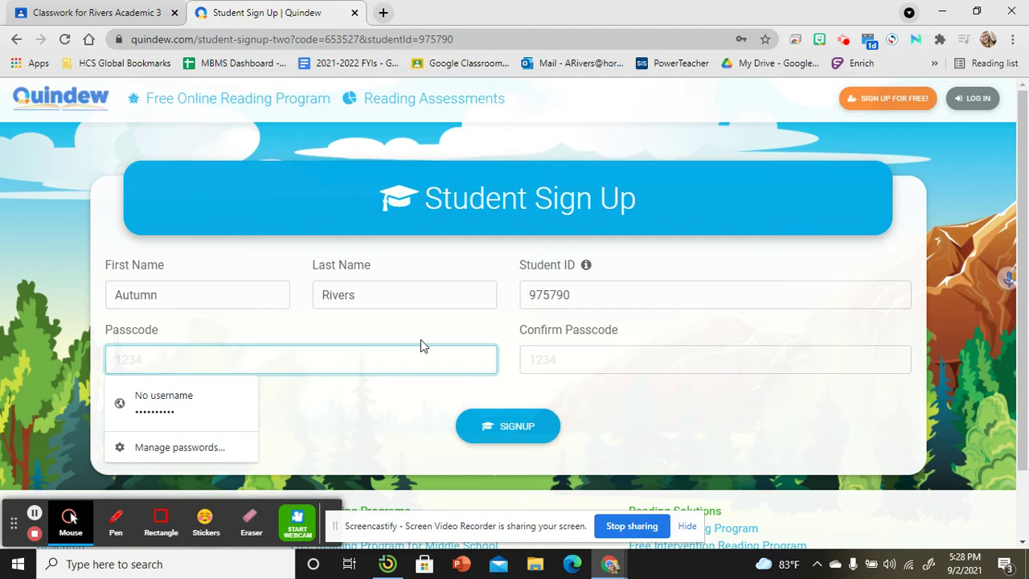
{"action": "type", "text": "123"}
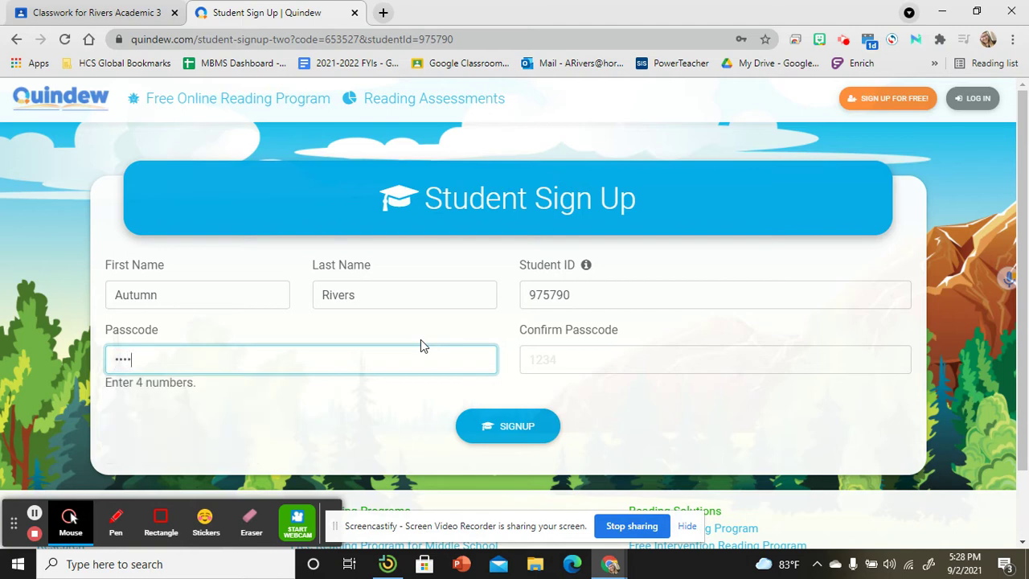
{"action": "left_click", "coordinate": [552, 354]}
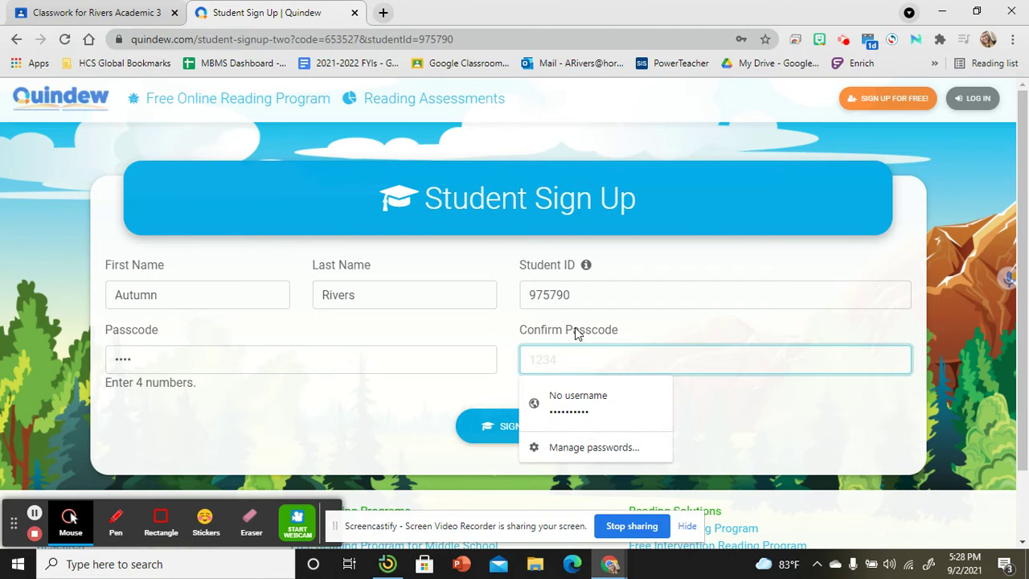
{"action": "type", "text": "123"}
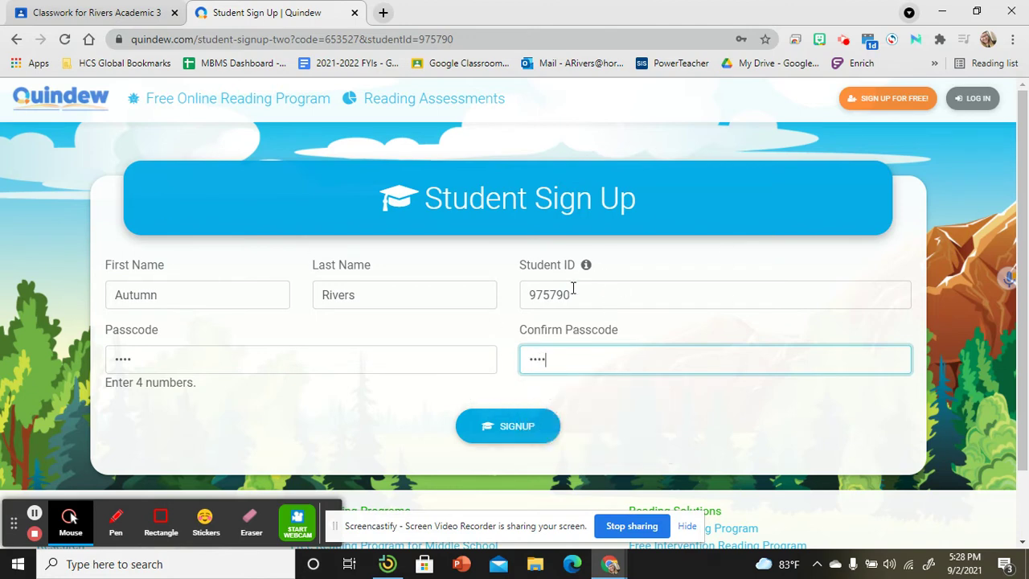
{"action": "left_click", "coordinate": [473, 429]}
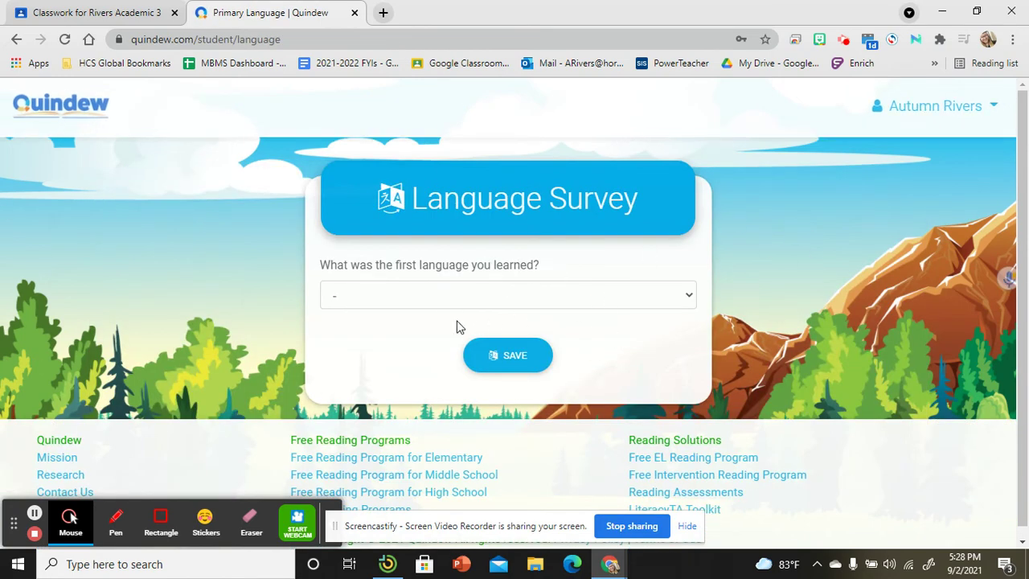
Change the survey's first language from Croatian to English and save the Language Survey
{"action": "left_click", "coordinate": [631, 299]}
{"action": "left_click", "coordinate": [441, 194]}
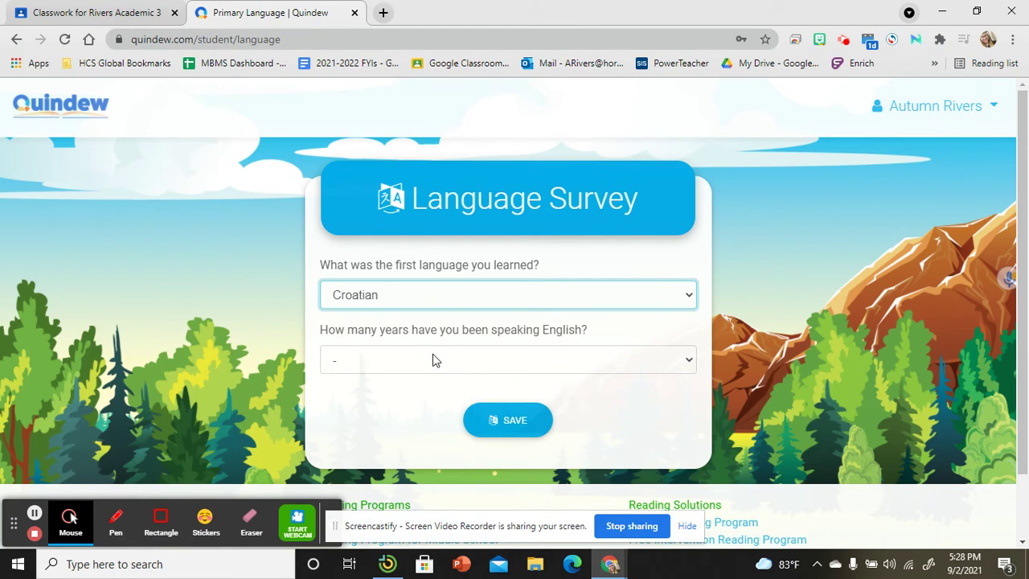
{"action": "left_click", "coordinate": [408, 359]}
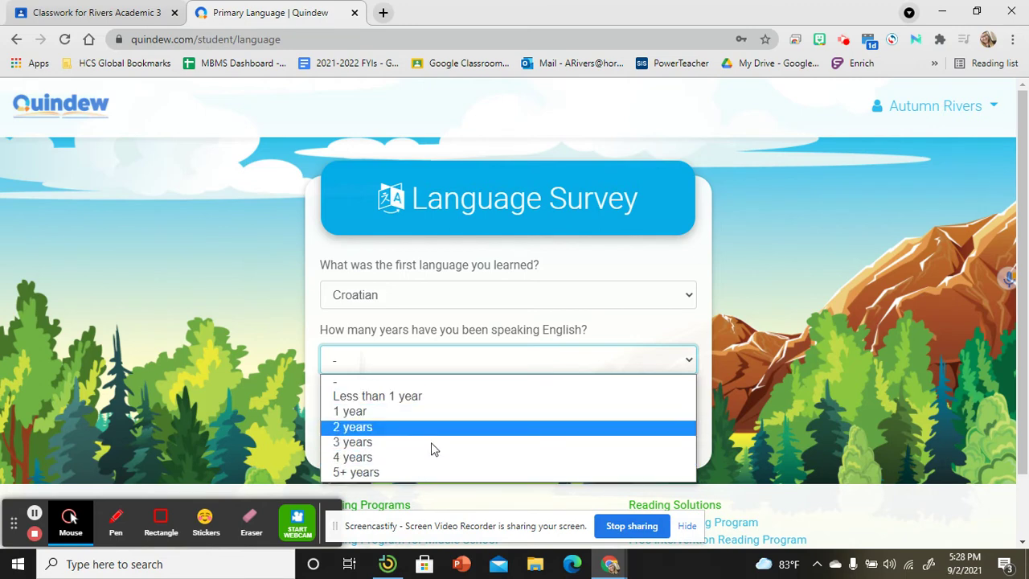
{"action": "left_click", "coordinate": [471, 299]}
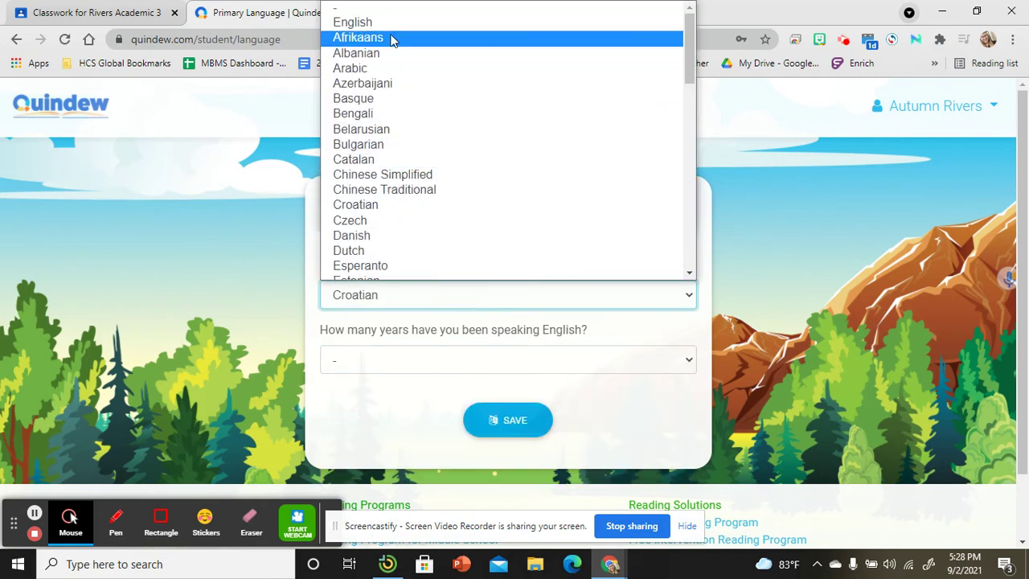
{"action": "left_click", "coordinate": [386, 11]}
{"action": "left_click", "coordinate": [426, 358]}
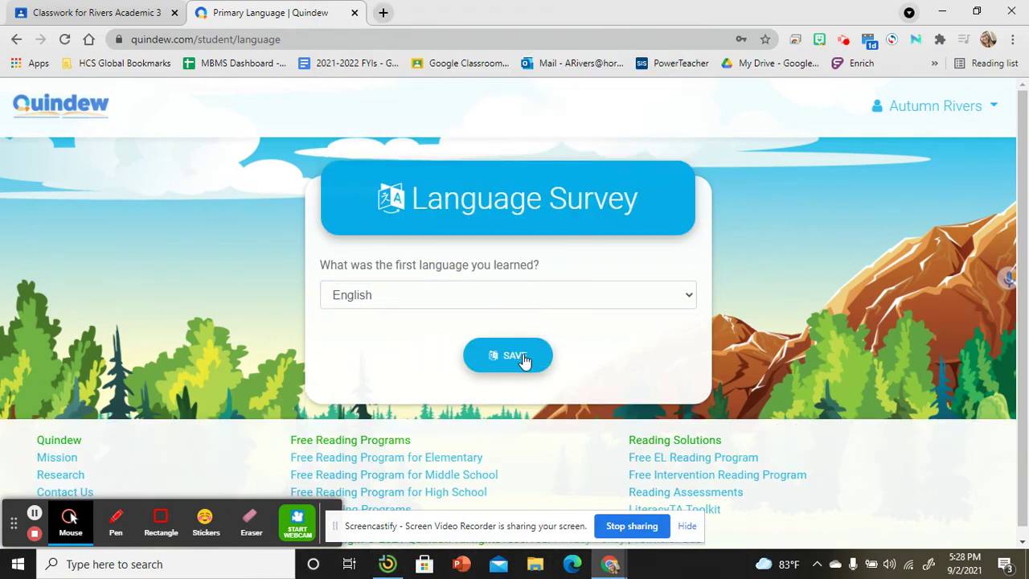
{"action": "left_click", "coordinate": [485, 362]}
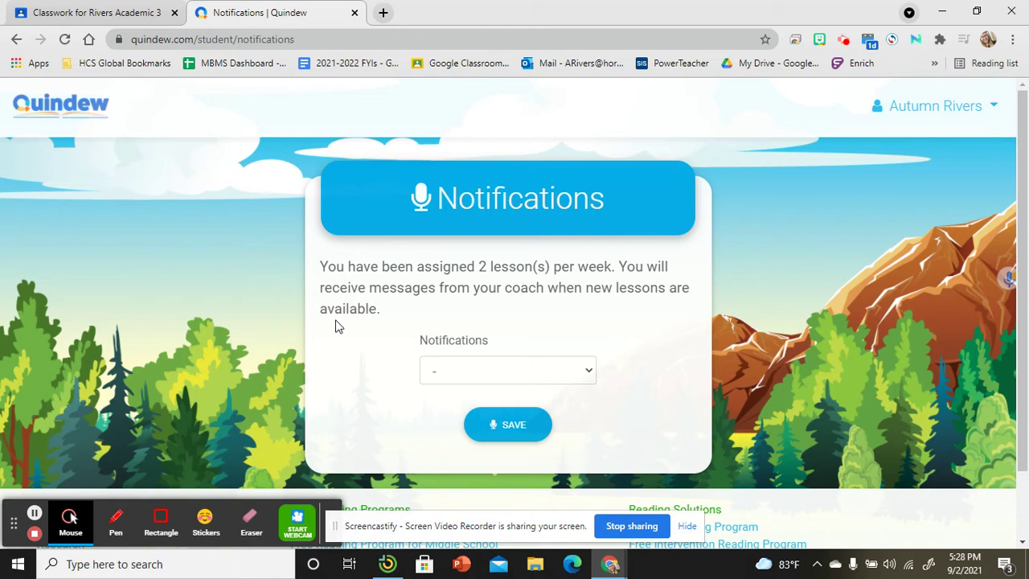
Choose Email as the notification method and type the student's school email address
{"action": "left_click", "coordinate": [522, 370]}
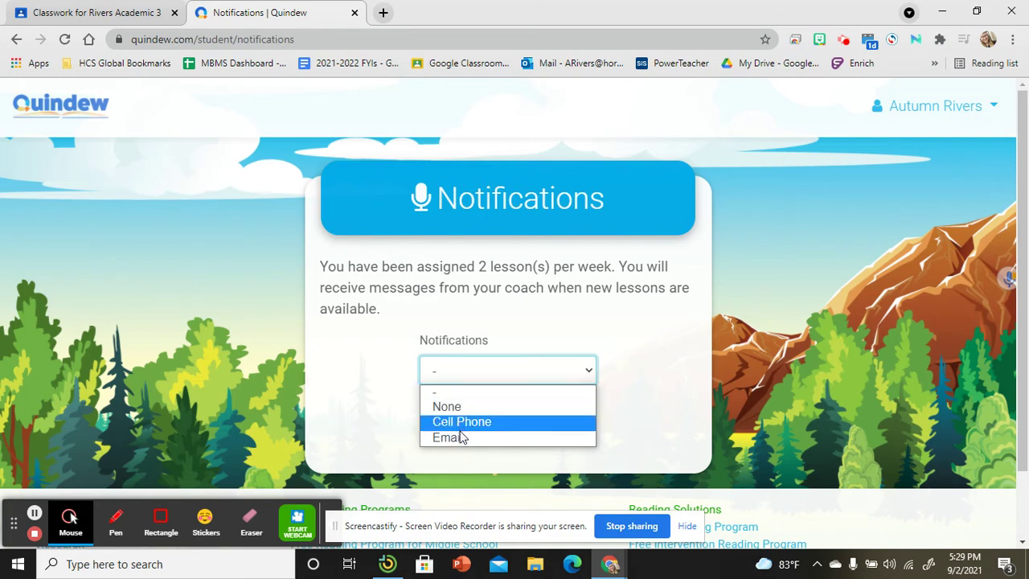
{"action": "left_click", "coordinate": [460, 436]}
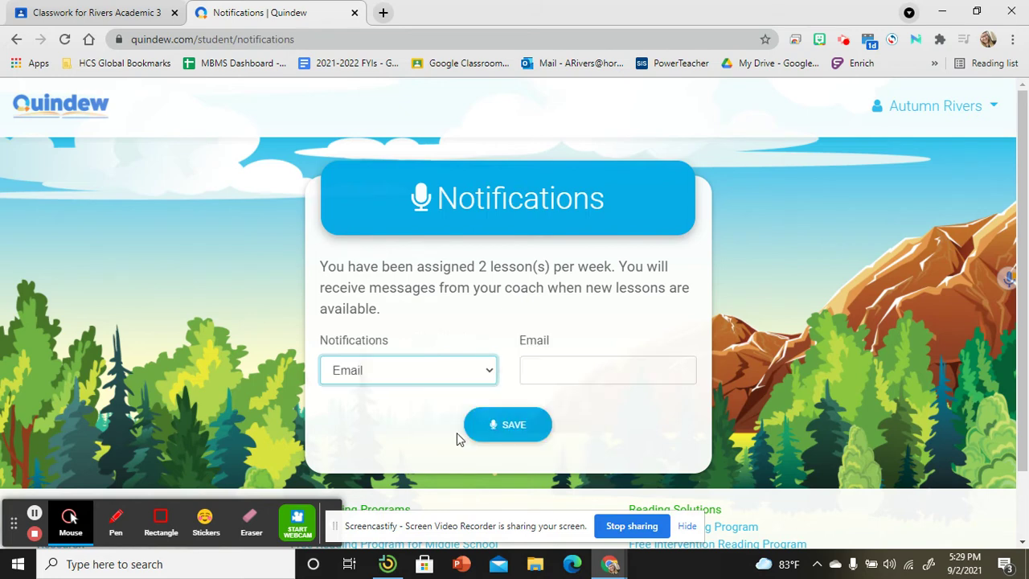
{"action": "left_click", "coordinate": [530, 381]}
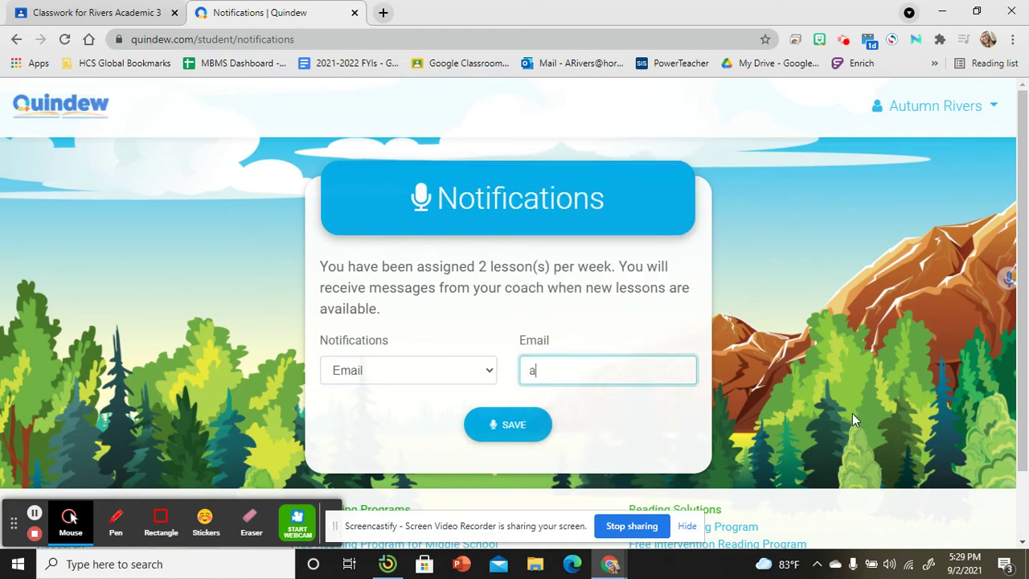
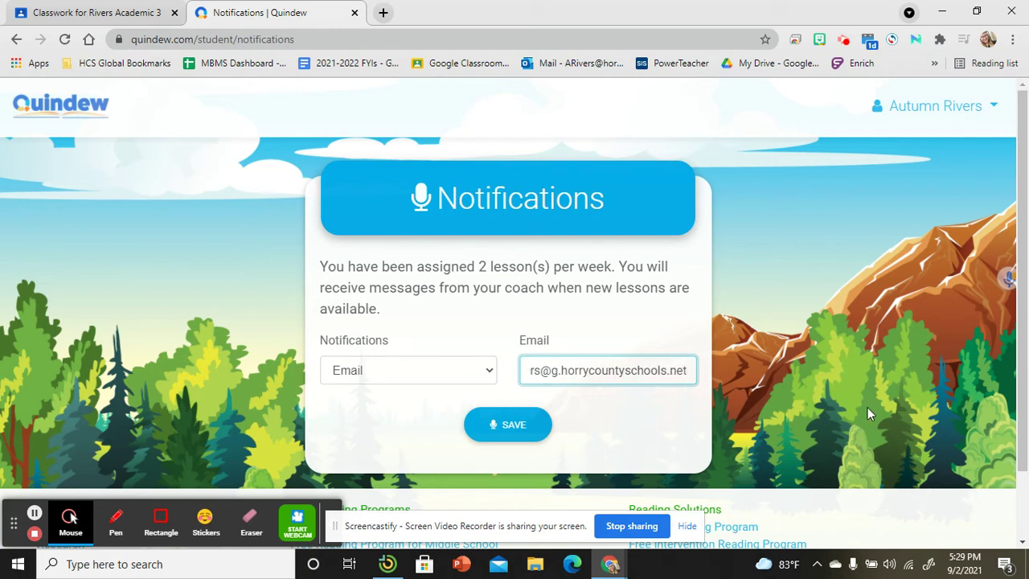
Check the email address, save it so a verification code is sent, and open a new tab
{"action": "left_click_drag", "start_coordinate": [552, 371], "coordinate": [867, 379]}
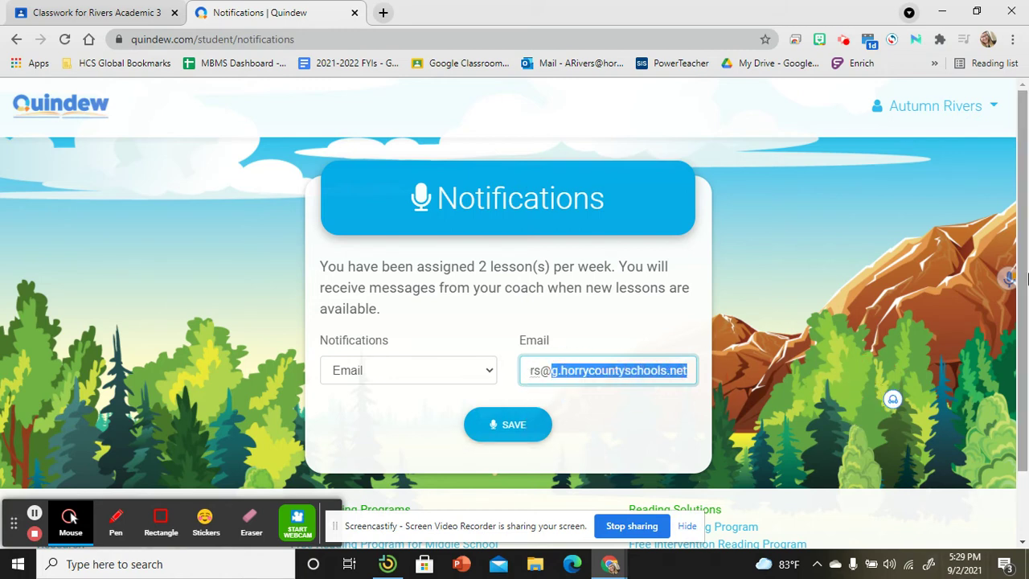
{"action": "key", "text": "Left"}
{"action": "key", "text": "Home"}
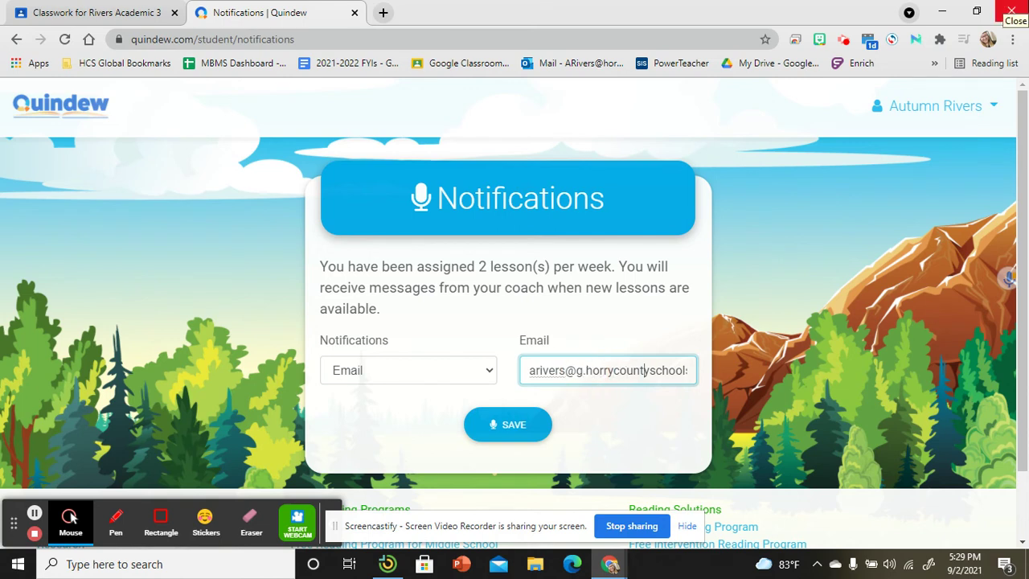
{"action": "key", "text": "Right"}
{"action": "key", "text": "Right"}
{"action": "key", "text": "Right"}
{"action": "key", "text": "Right"}
{"action": "key", "text": "Right"}
{"action": "key", "text": "Right"}
{"action": "key", "text": "Right"}
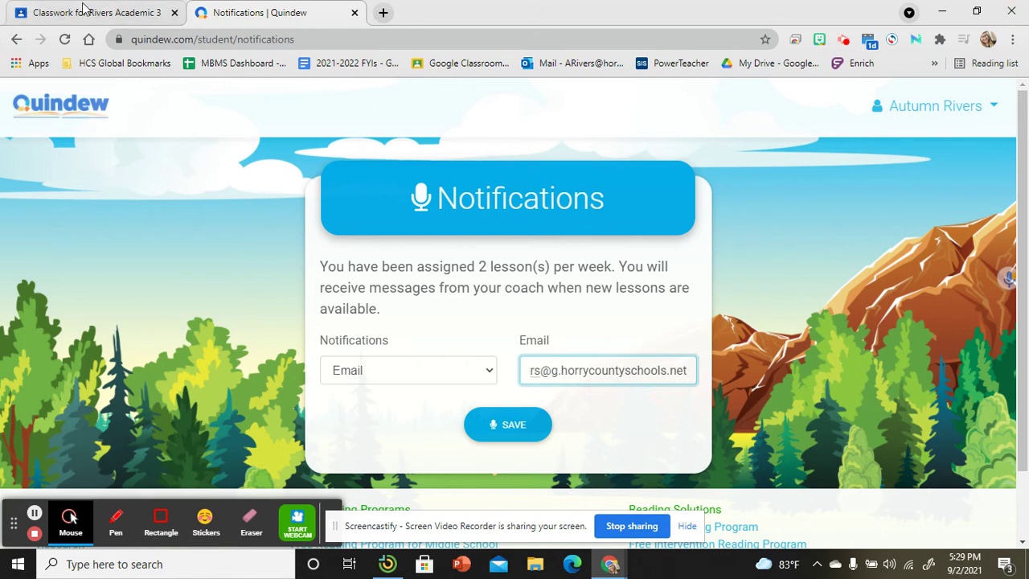
{"action": "key", "text": "Return"}
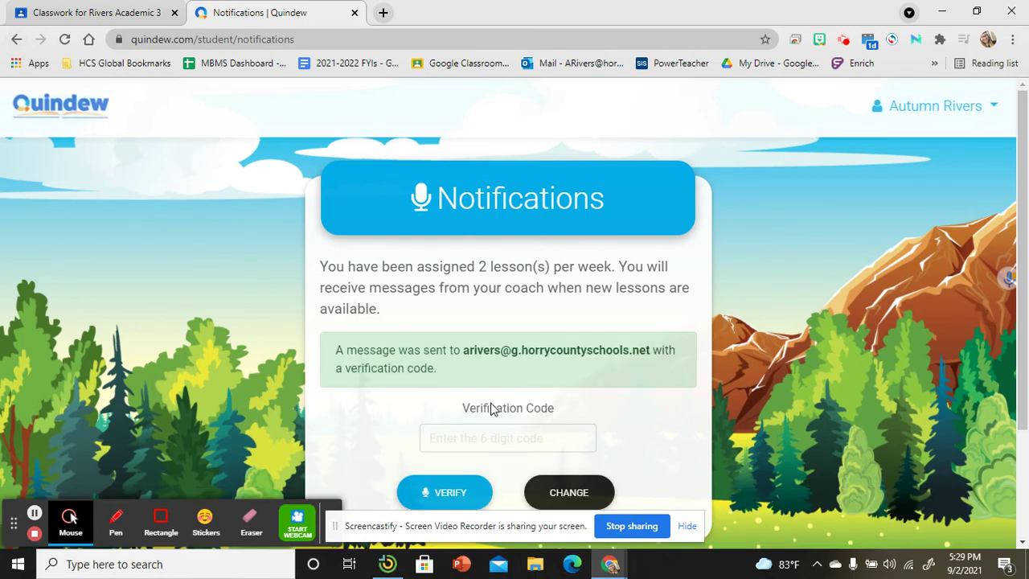
{"action": "left_click", "coordinate": [384, 13]}
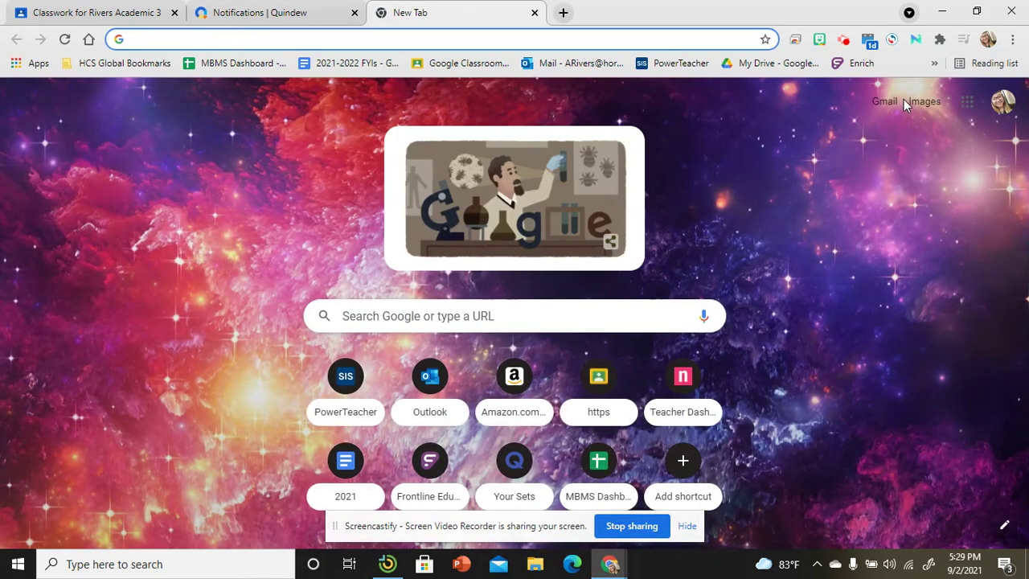
Open Gmail and the Quindew Verification Code email
{"action": "left_click", "coordinate": [885, 101]}
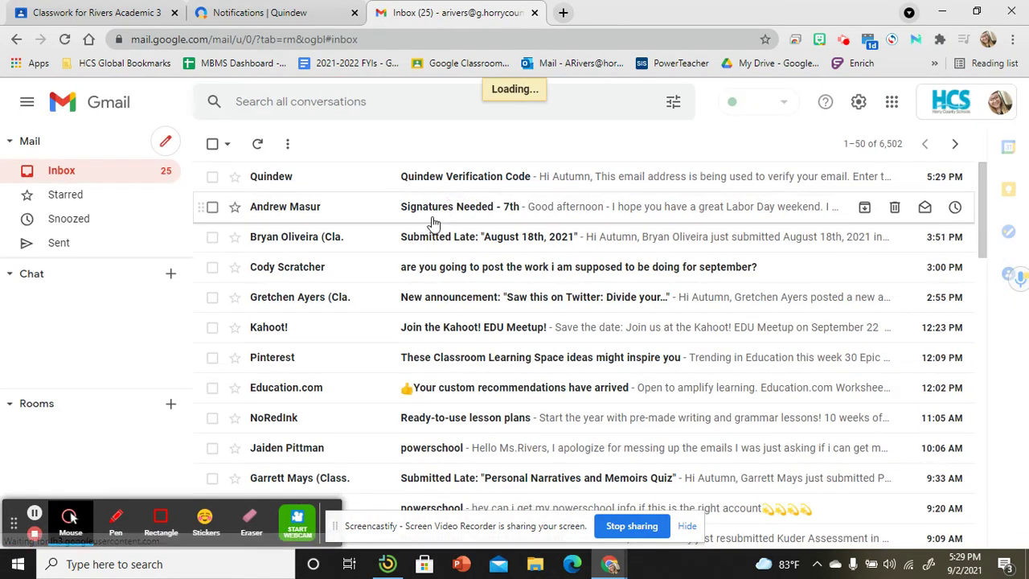
{"action": "double_click", "coordinate": [594, 176]}
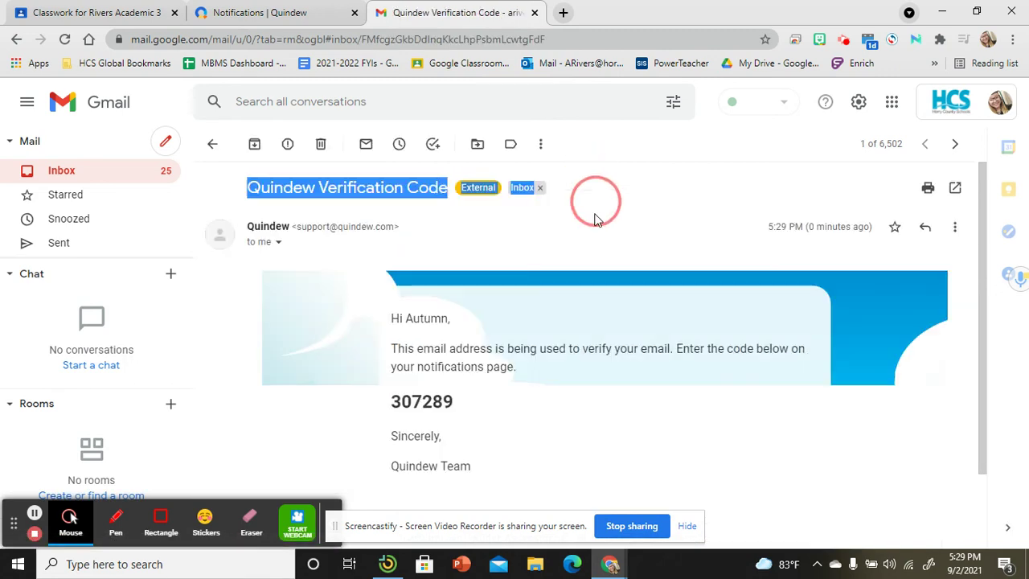
{"action": "left_click_drag", "start_coordinate": [595, 219], "coordinate": [425, 419]}
{"action": "left_click", "coordinate": [315, 390]}
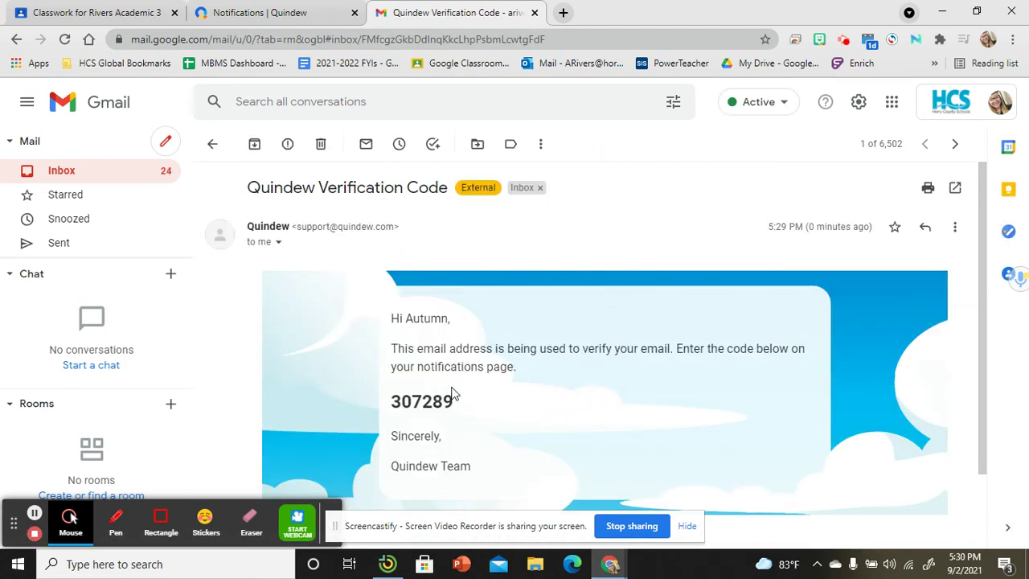
{"action": "scroll", "coordinate": [454, 378], "scroll_direction": "down", "scroll_amount": 1}
Copy the six-digit verification code and return to the Quindew Notifications tab
{"action": "double_click", "coordinate": [419, 329]}
{"action": "right_click", "coordinate": [419, 329]}
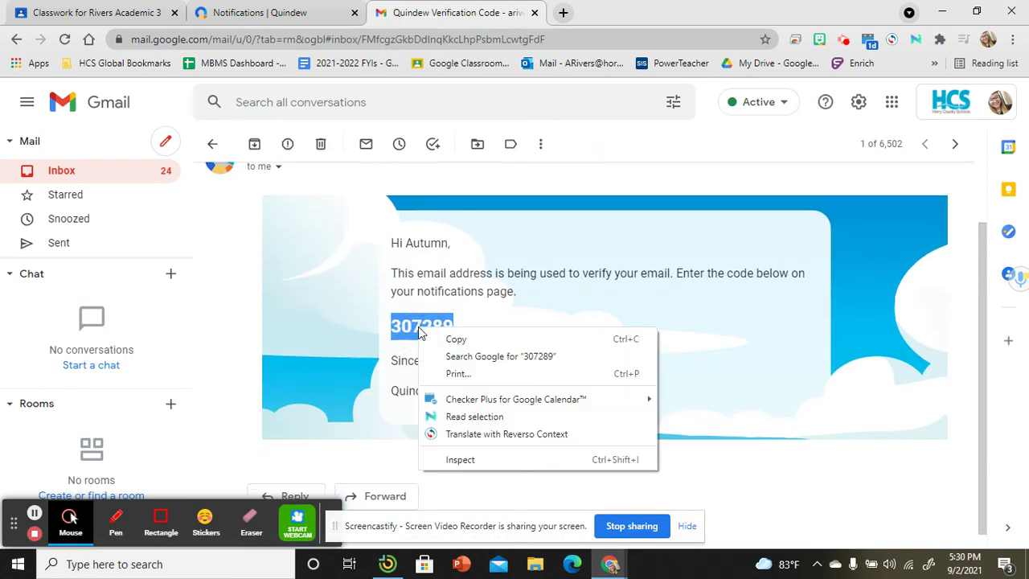
{"action": "left_click", "coordinate": [448, 339]}
{"action": "left_click", "coordinate": [422, 326]}
{"action": "double_click", "coordinate": [423, 325]}
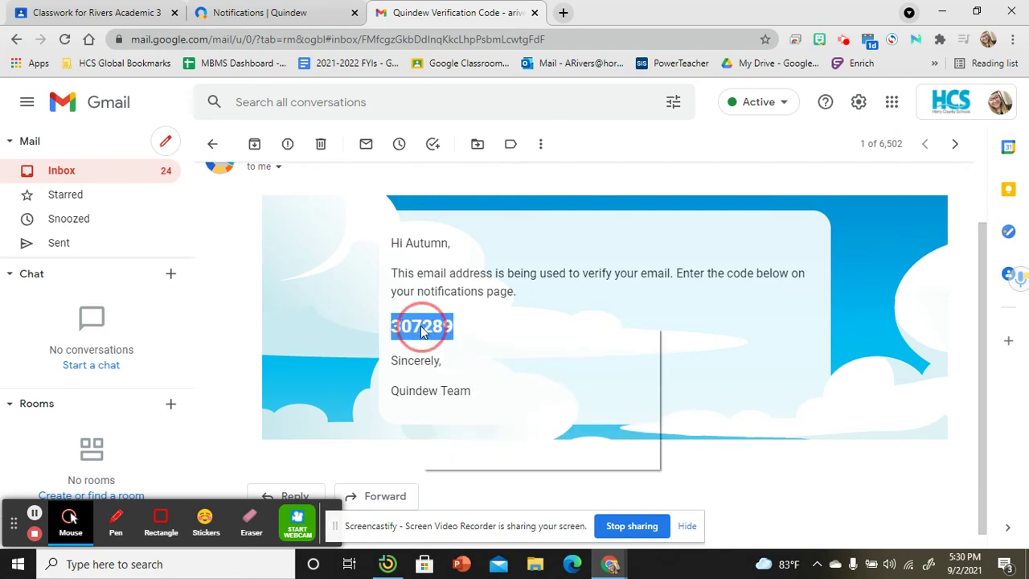
{"action": "right_click", "coordinate": [422, 326]}
{"action": "left_click", "coordinate": [450, 339]}
{"action": "left_click", "coordinate": [229, 8]}
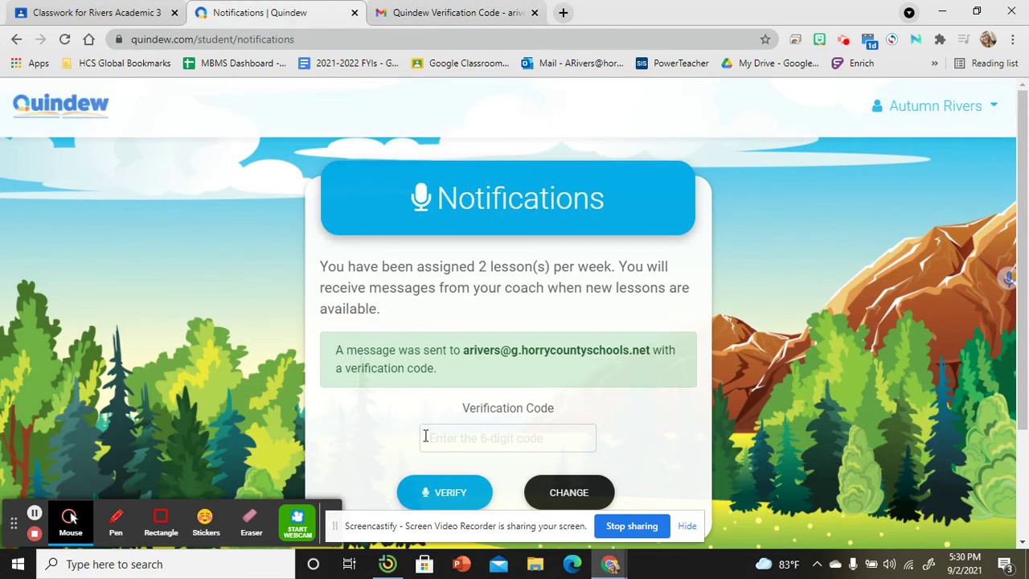
Paste the copied code into the Verification Code field and verify it, reaching the Mission page
{"action": "left_click", "coordinate": [479, 436]}
{"action": "key", "text": "ctrl+v"}
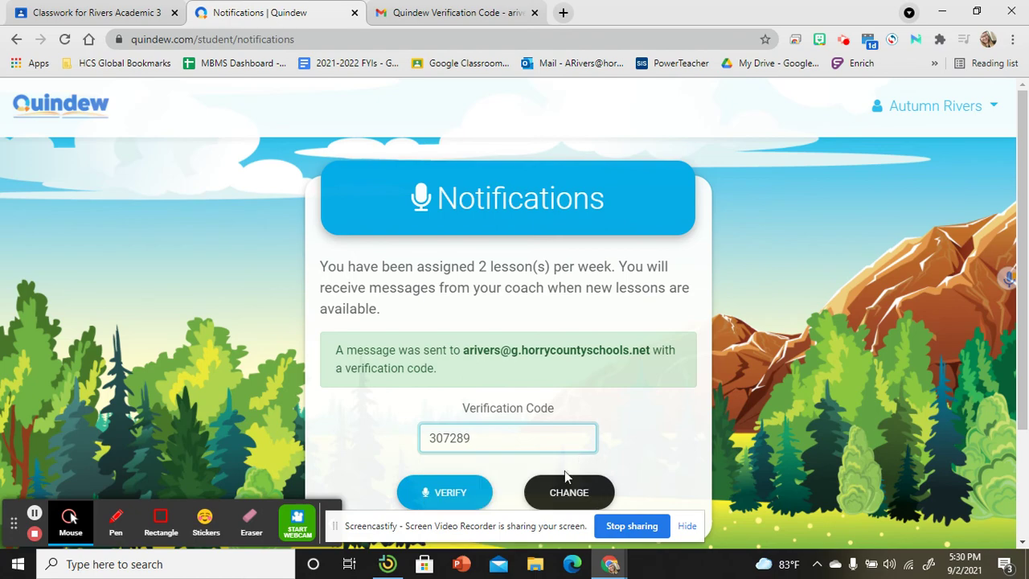
{"action": "left_click", "coordinate": [460, 495]}
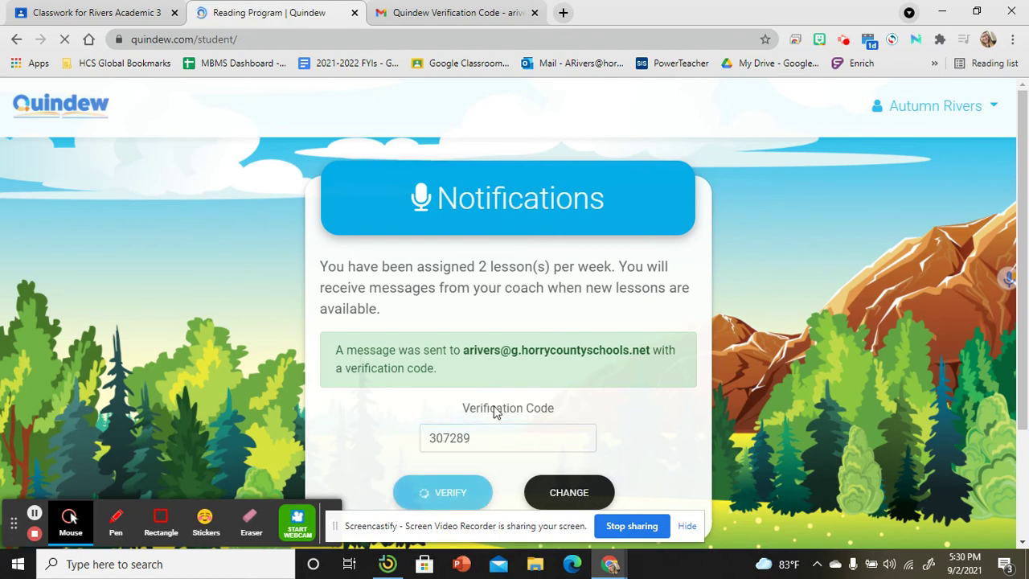
{"action": "scroll", "coordinate": [161, 398], "scroll_direction": "down", "scroll_amount": 2}
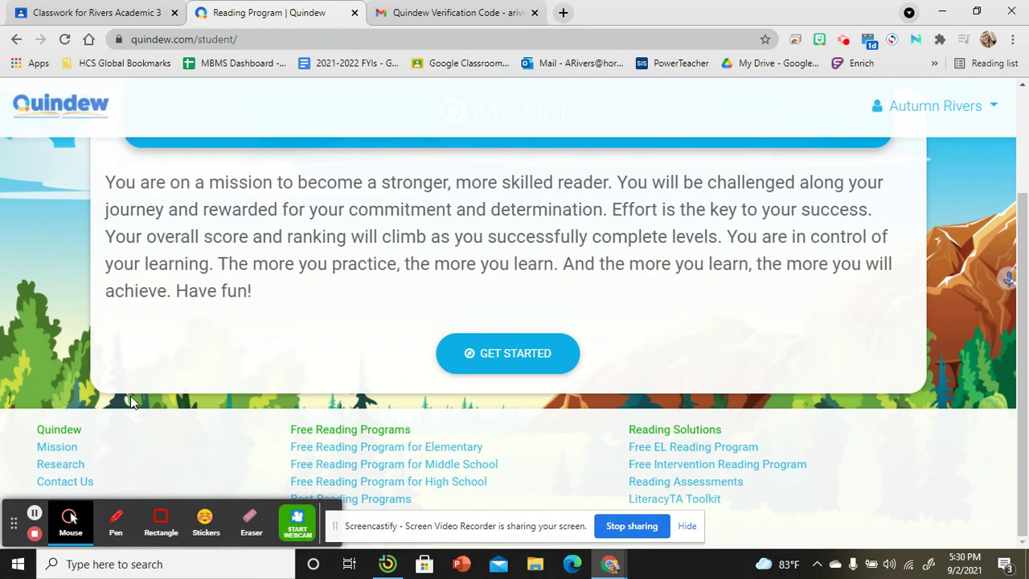
{"action": "scroll", "coordinate": [177, 394], "scroll_direction": "up", "scroll_amount": 1}
{"action": "scroll", "coordinate": [153, 382], "scroll_direction": "up", "scroll_amount": 1}
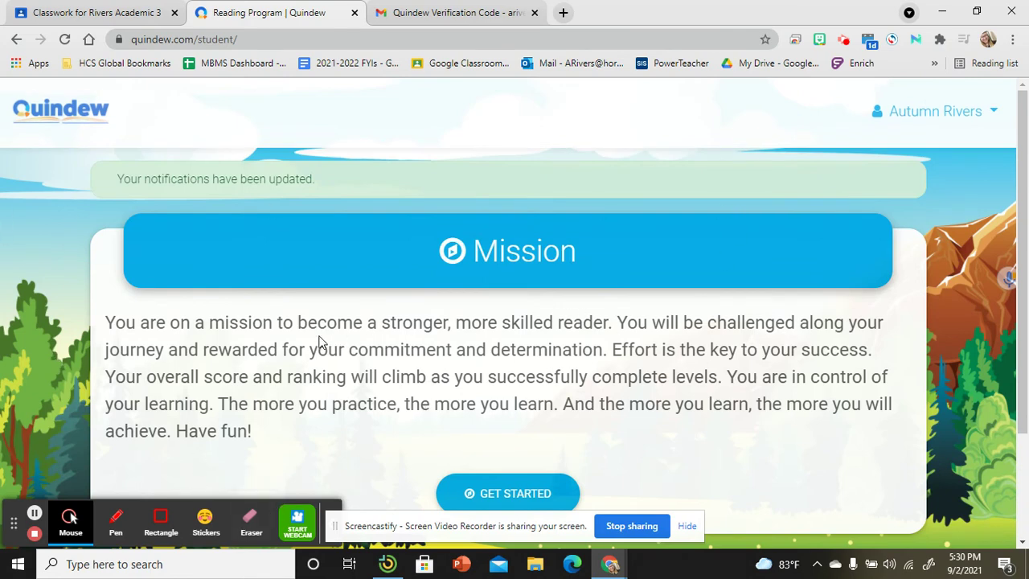
Collapse the Quindew Sign Up card, expand the August 27th, 2021 assignment, then return to Quindew's Mission page
{"action": "left_click", "coordinate": [139, 11]}
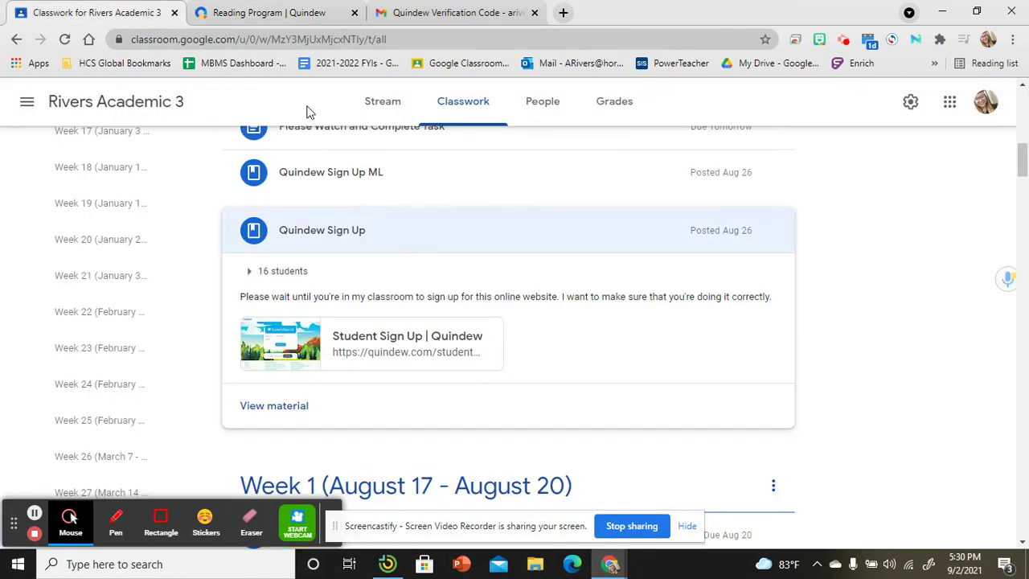
{"action": "left_click", "coordinate": [334, 222]}
{"action": "scroll", "coordinate": [322, 281], "scroll_direction": "up", "scroll_amount": 8}
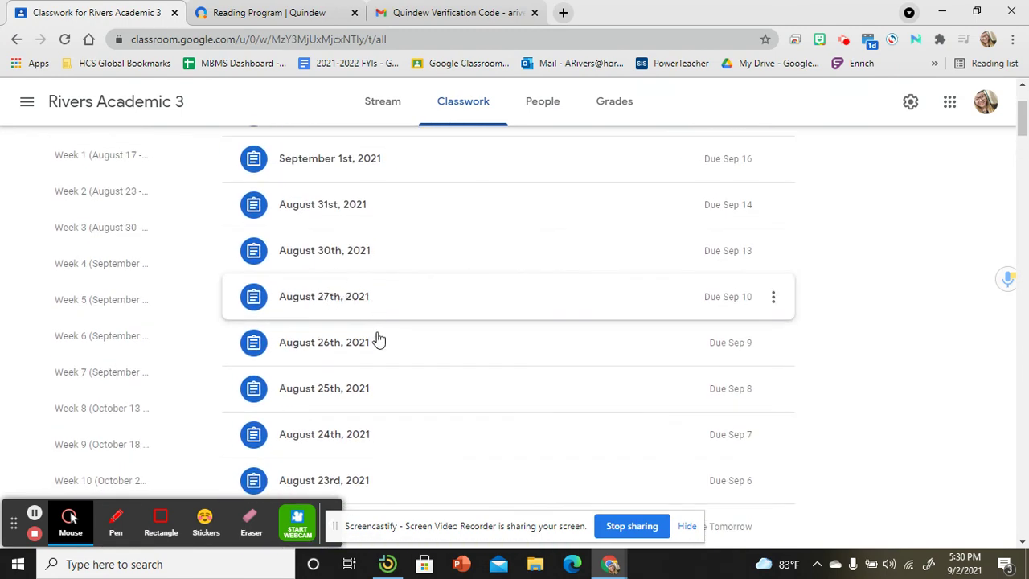
{"action": "left_click", "coordinate": [386, 394]}
{"action": "scroll", "coordinate": [358, 329], "scroll_direction": "down", "scroll_amount": 2}
{"action": "left_click", "coordinate": [334, 161]}
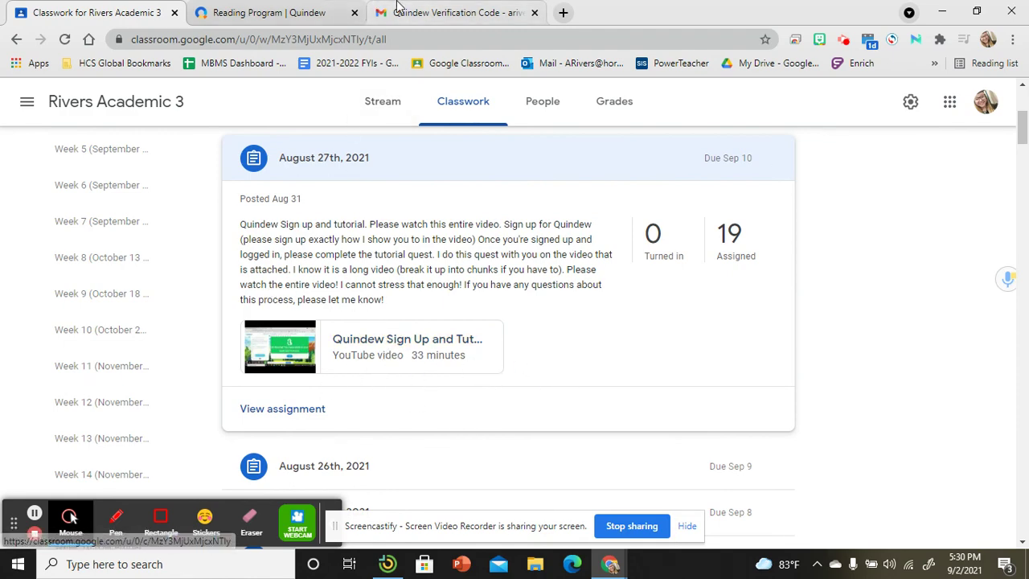
{"action": "left_click", "coordinate": [298, 12]}
{"action": "scroll", "coordinate": [557, 402], "scroll_direction": "down", "scroll_amount": 2}
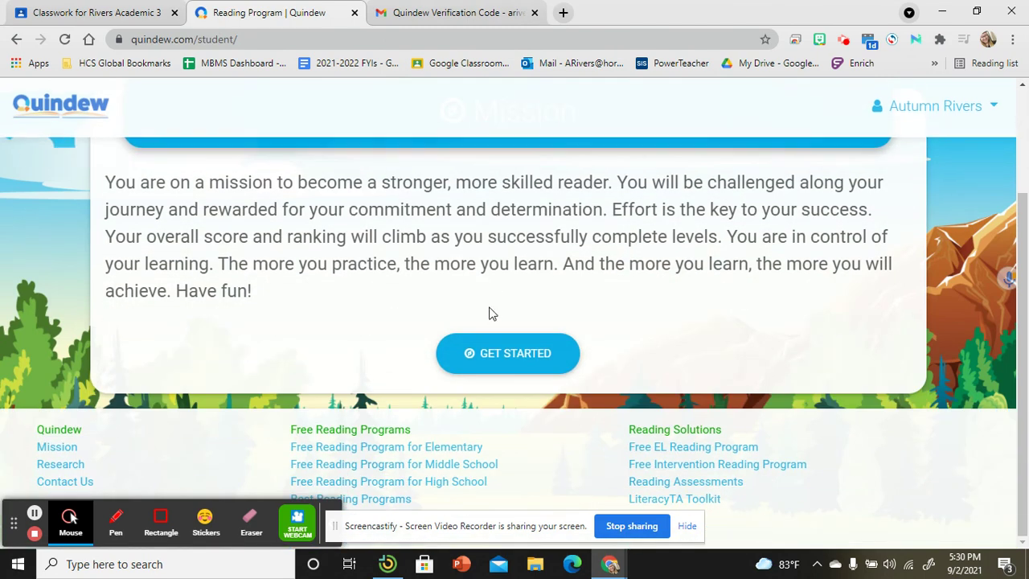
{"action": "scroll", "coordinate": [489, 313], "scroll_direction": "up", "scroll_amount": 2}
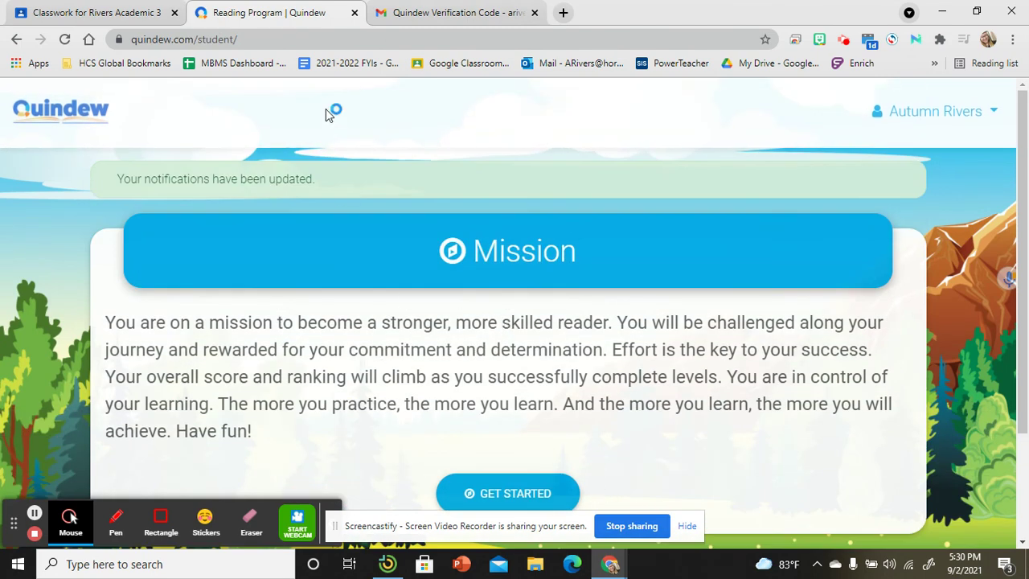
{"action": "left_click", "coordinate": [96, 12]}
{"action": "left_click", "coordinate": [438, 12]}
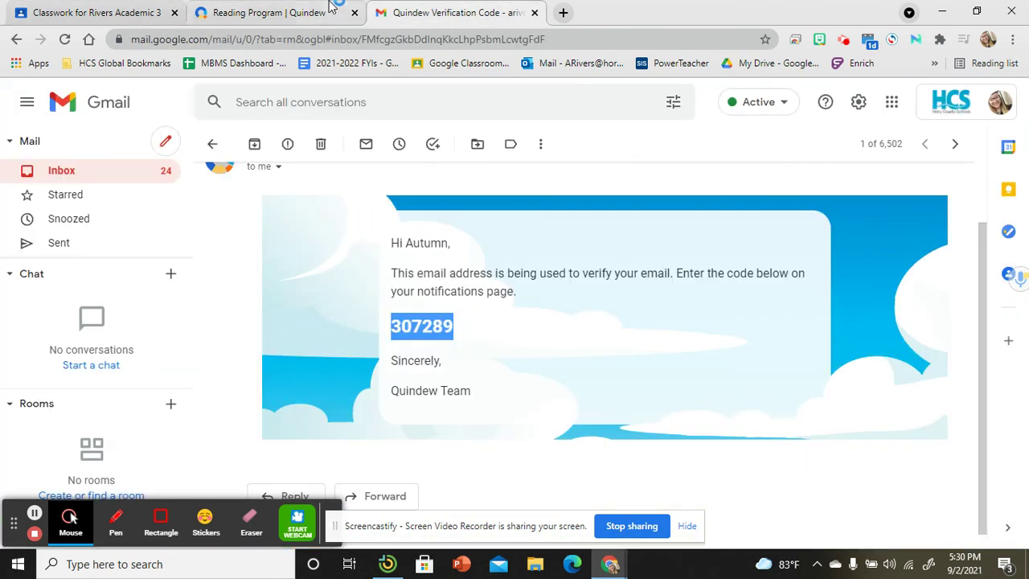
{"action": "left_click", "coordinate": [317, 10]}
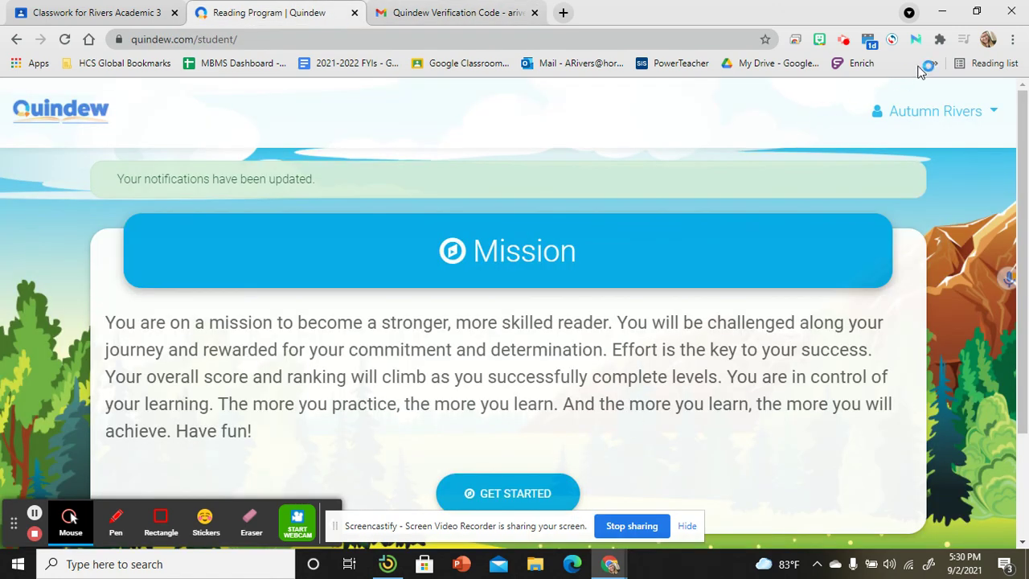